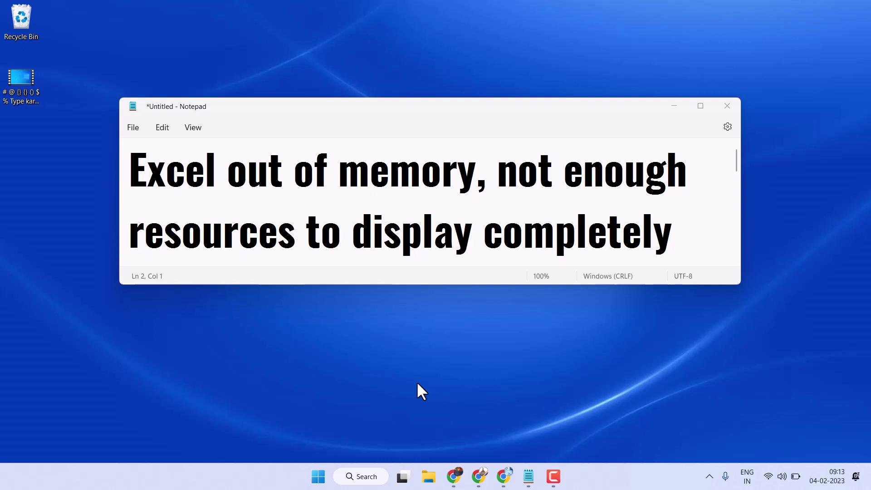
Minimize the note and launch Excel from its pinned Start menu icon
click(673, 107)
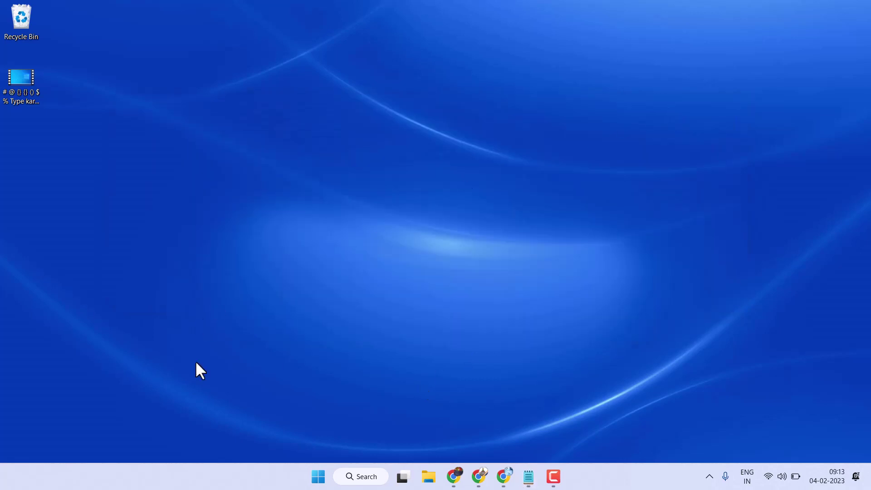
click(319, 476)
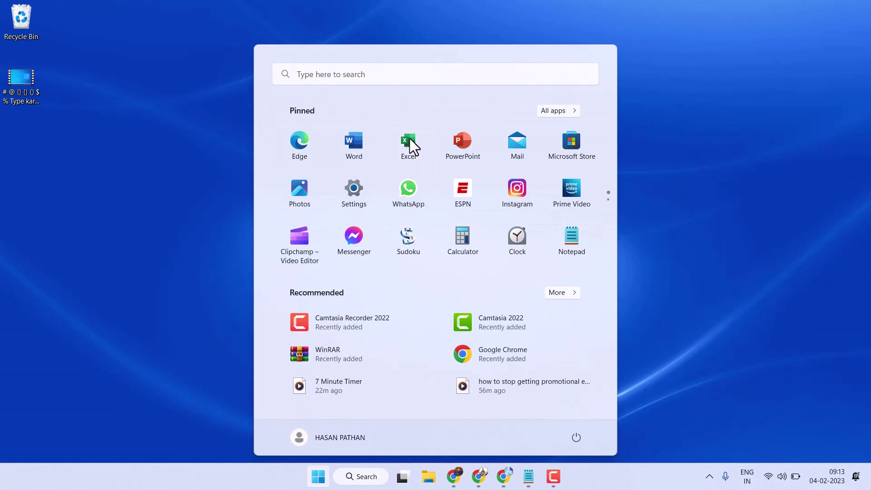
click(409, 138)
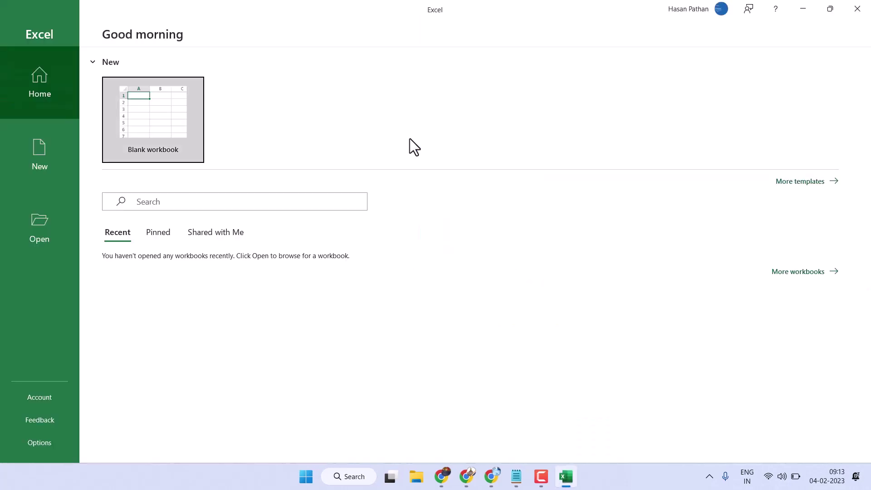
Open Options from Excel's start page and select the Trust Center page
click(48, 444)
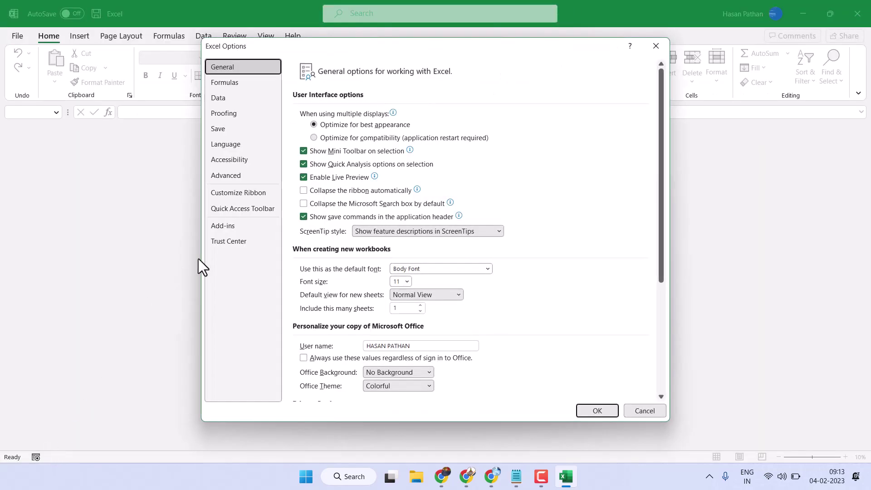
click(224, 242)
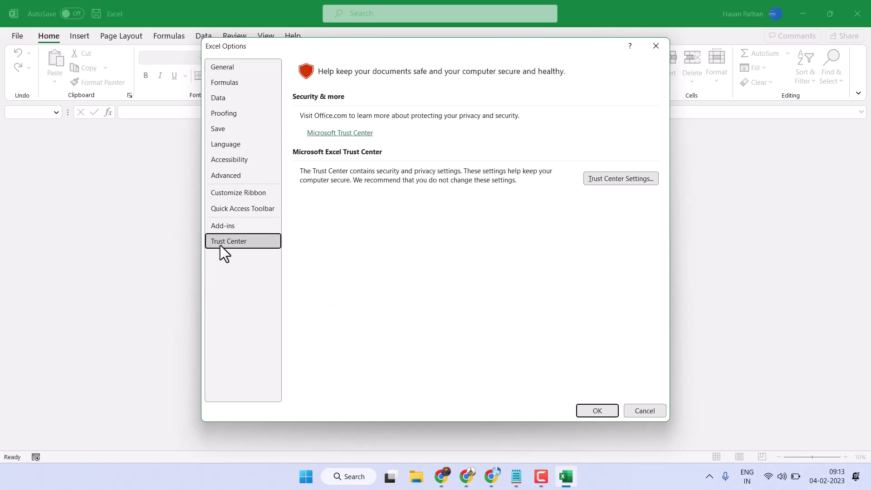
Turn off all three Protected View options in Trust Center Settings and confirm both dialogs
click(596, 182)
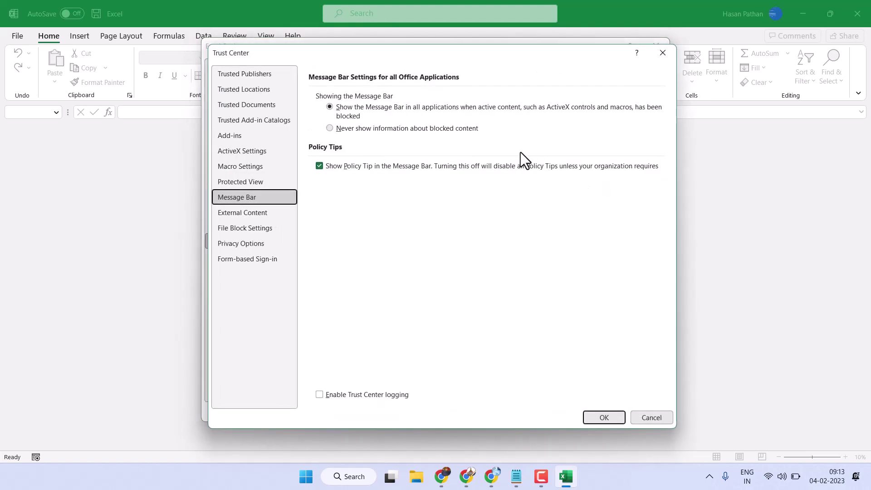
click(244, 185)
click(318, 125)
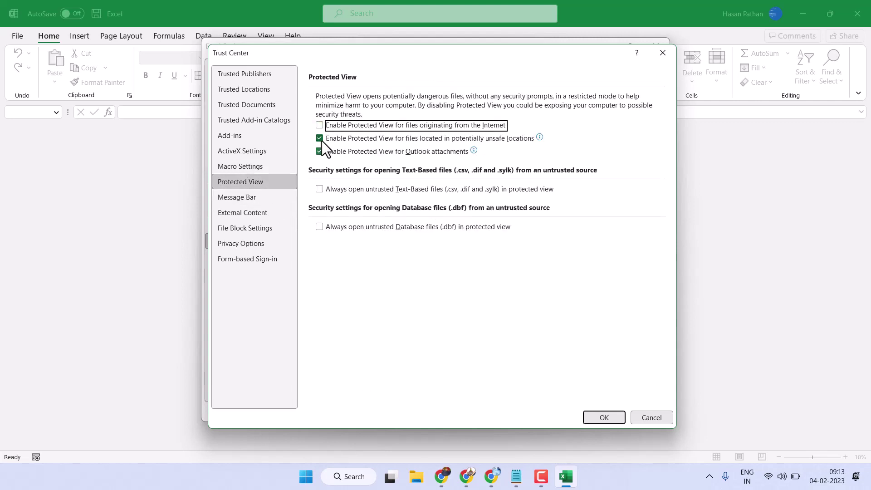
click(319, 151)
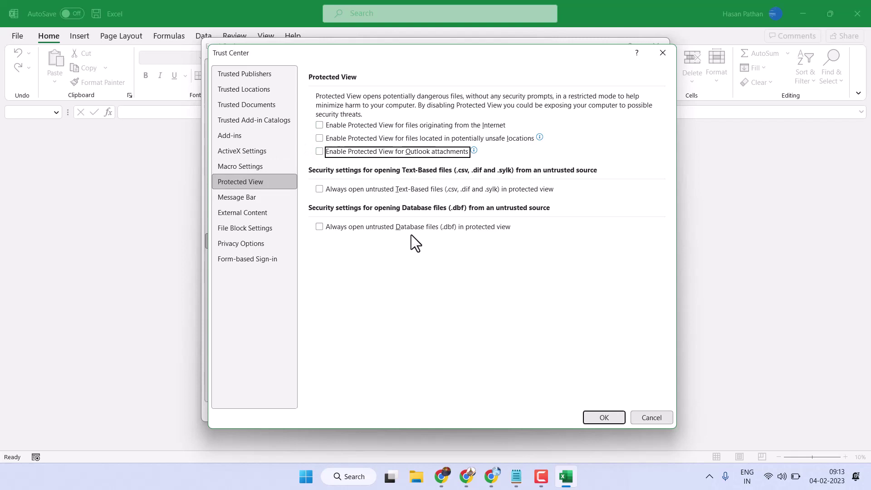
click(604, 418)
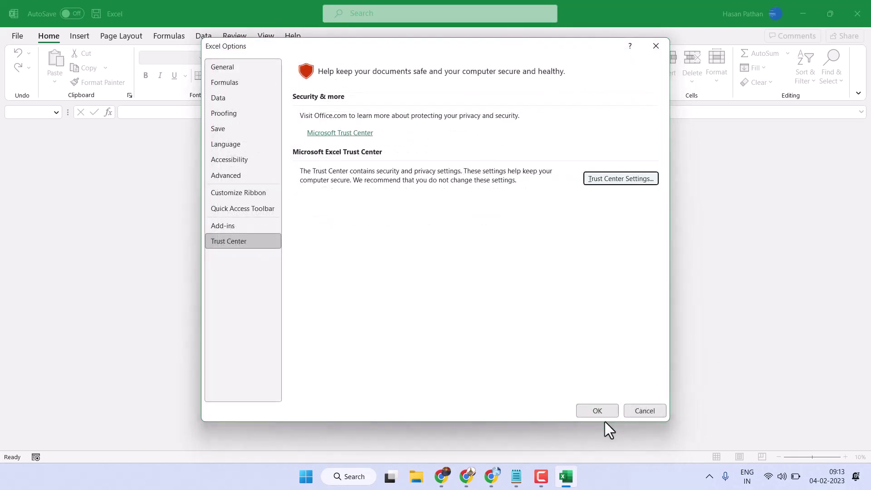
click(598, 412)
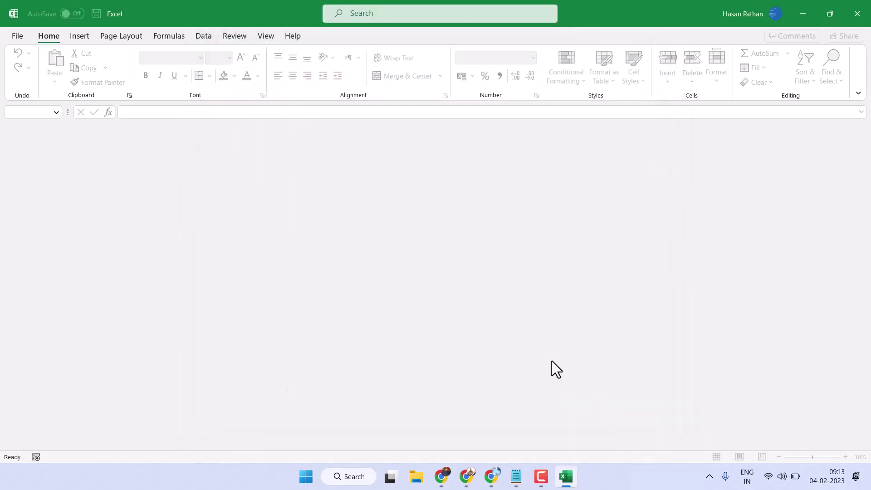
Exit Excel from the File start page, then open and dismiss Windows Search
click(18, 36)
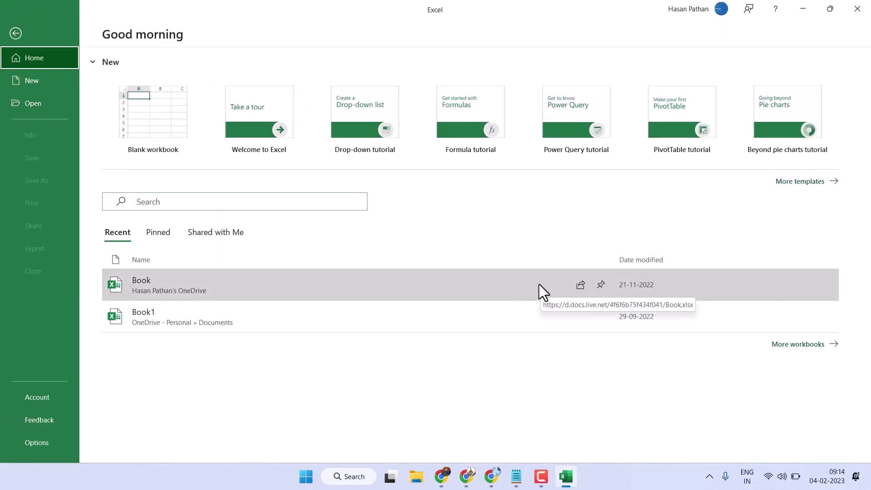
click(859, 10)
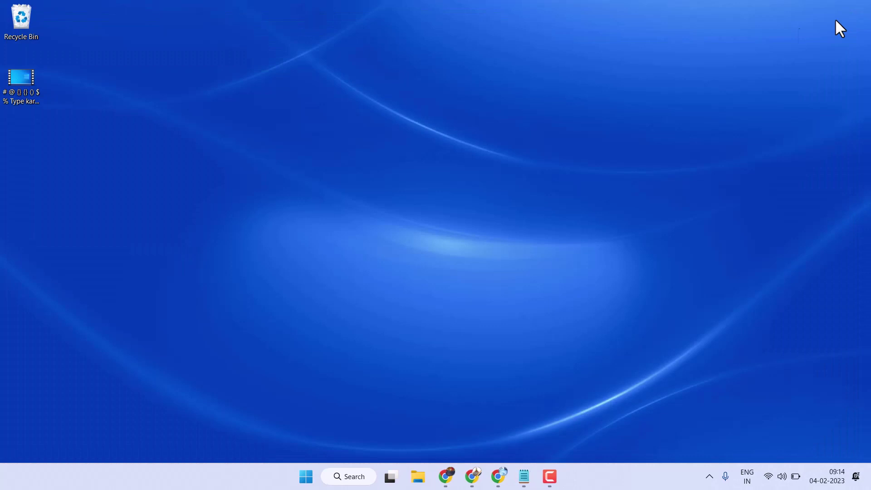
click(358, 476)
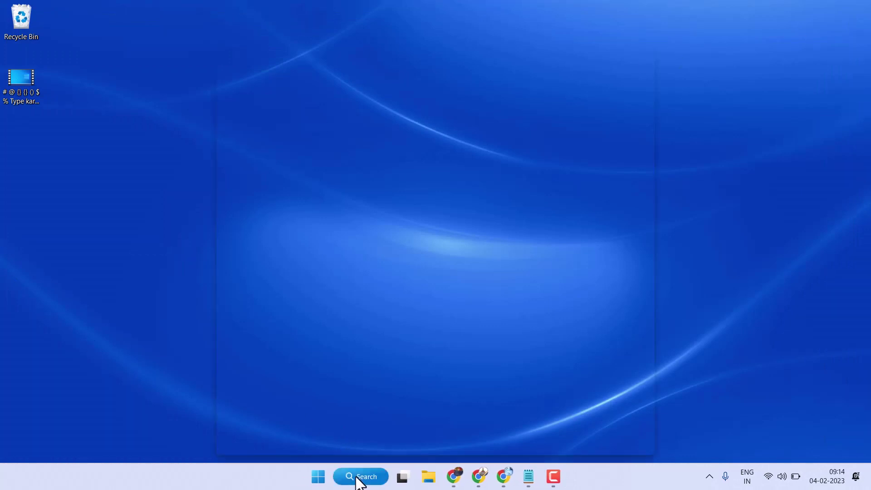
click(692, 379)
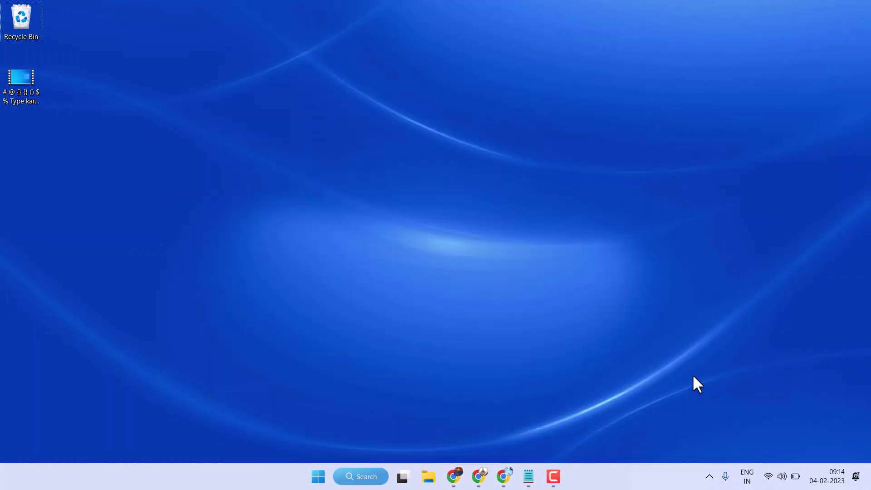
Run 'excel /safe' from the Windows Run dialog to start Excel in Safe Mode
key(super+r)
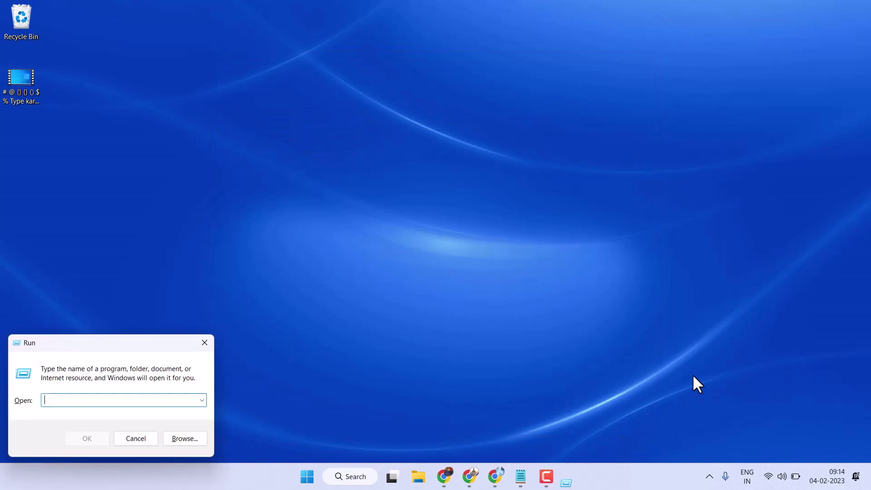
text(exc)
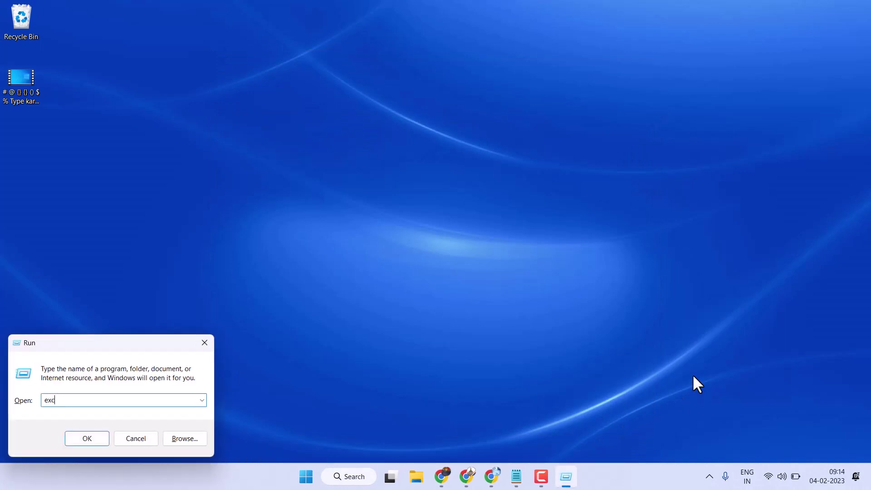
text(el /safe)
drag(86, 344, 307, 240)
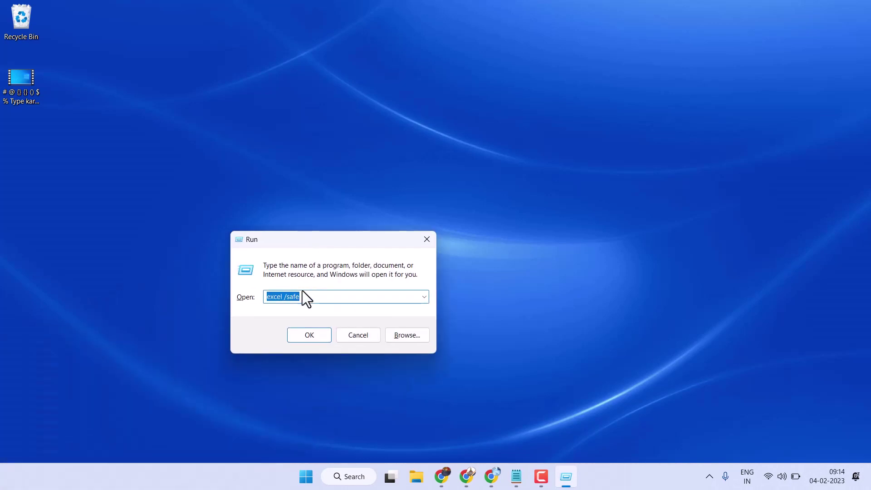
click(271, 298)
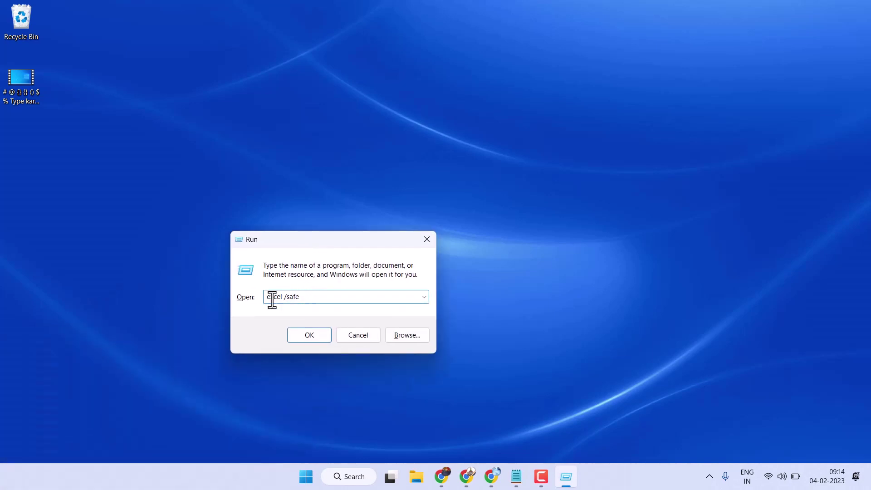
click(309, 338)
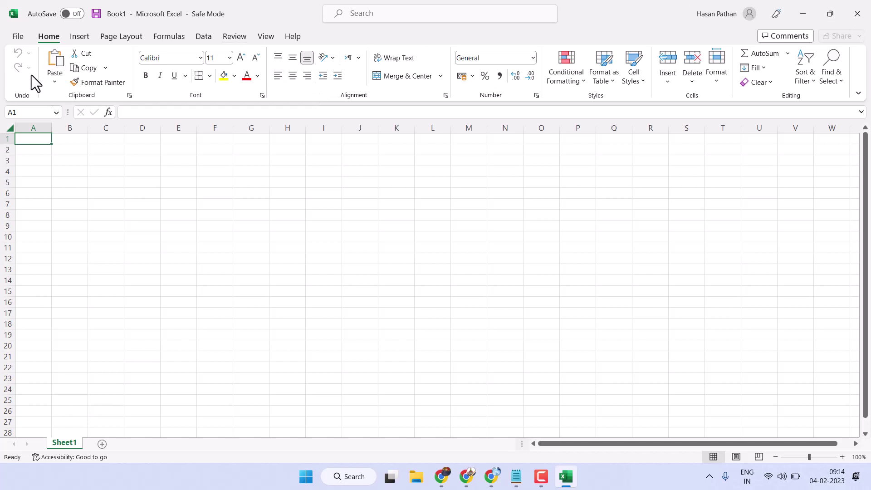
Close the Safe Mode Excel window and relaunch Excel normally from the Start menu
click(858, 13)
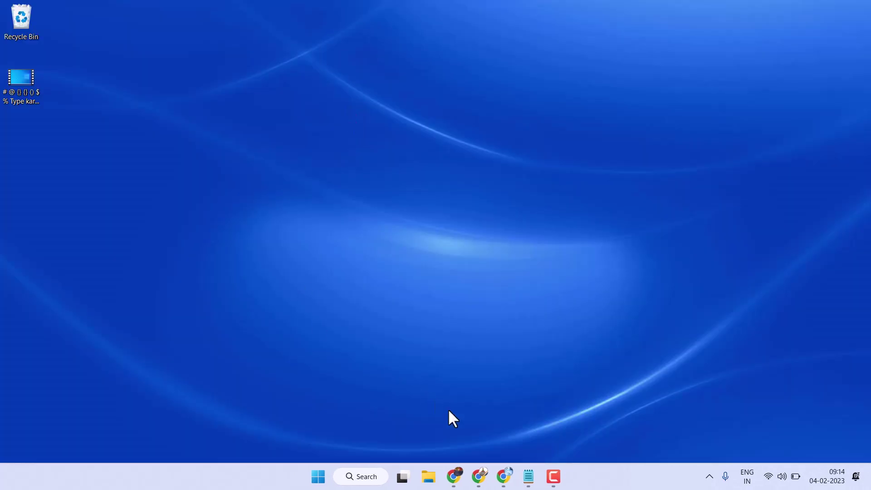
click(319, 477)
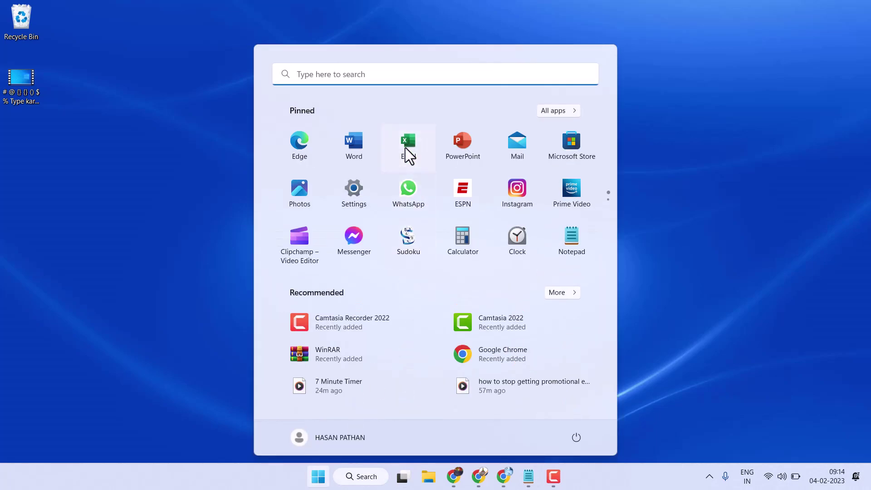
click(406, 156)
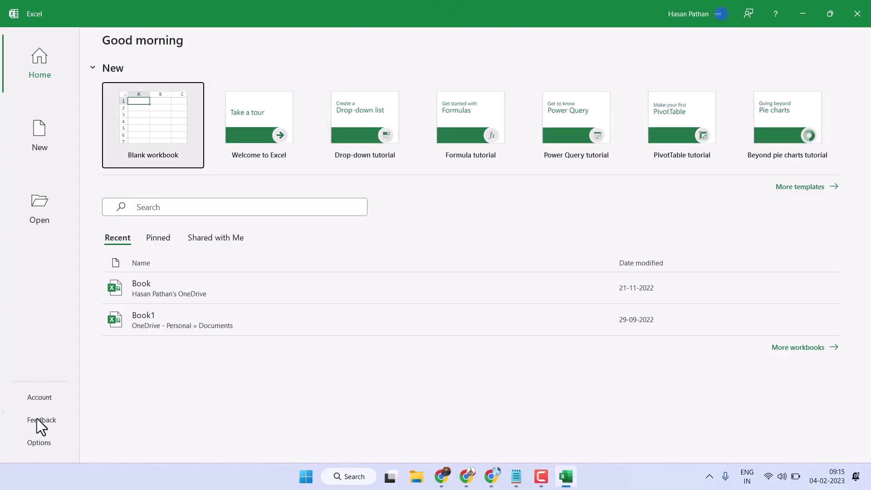
Open Excel Options on the Add-ins page and expand the Manage dropdown
click(39, 442)
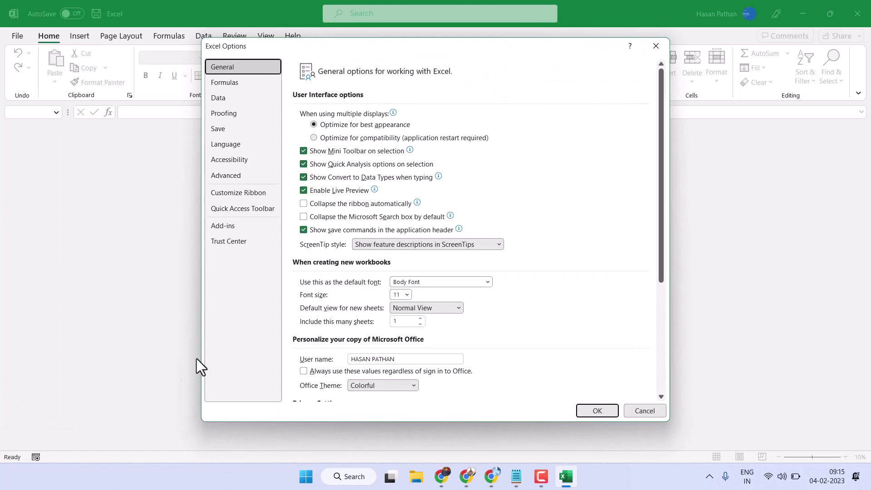
click(220, 227)
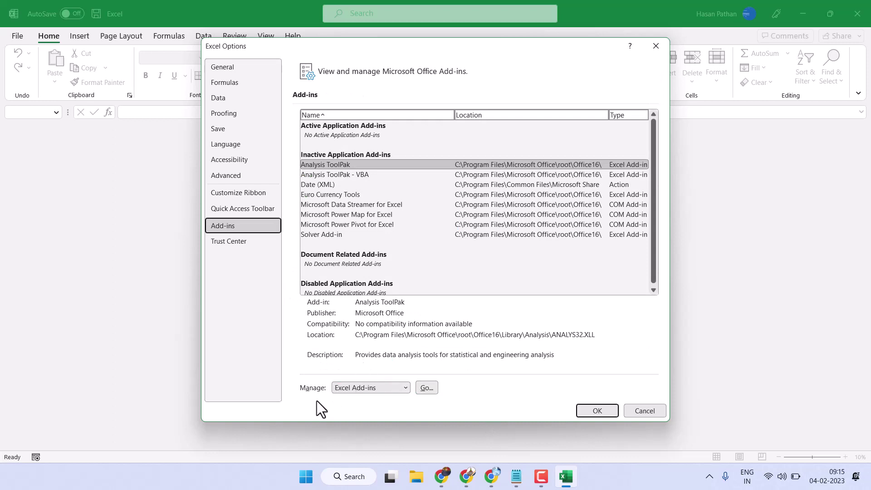
click(369, 387)
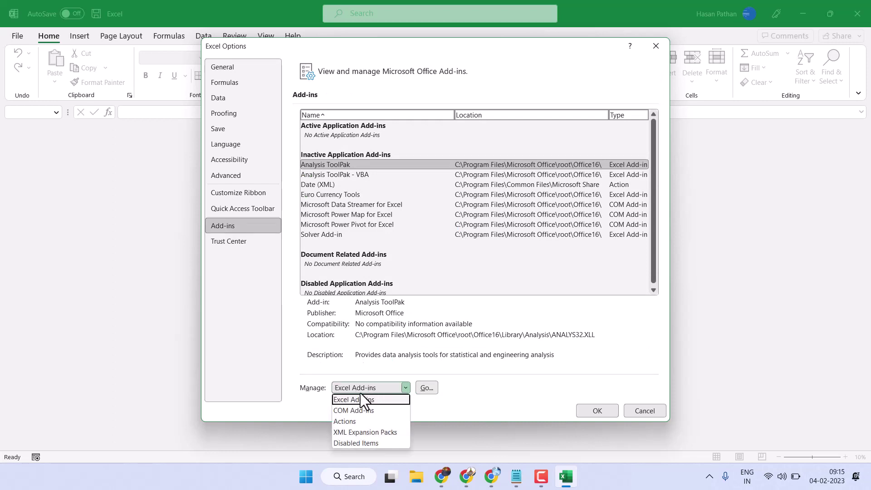
In the Excel Add-ins dialog, uncheck all four add-ins, including Analysis ToolPak, and confirm
click(426, 388)
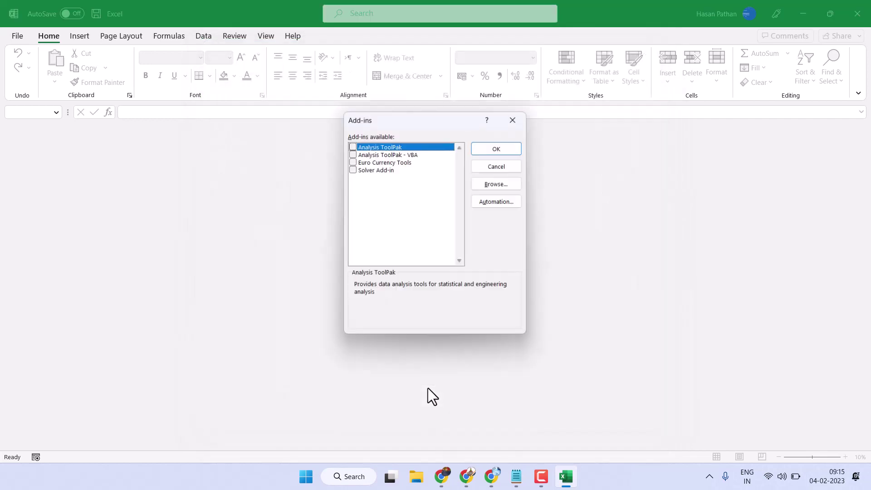
click(353, 155)
click(354, 169)
click(351, 147)
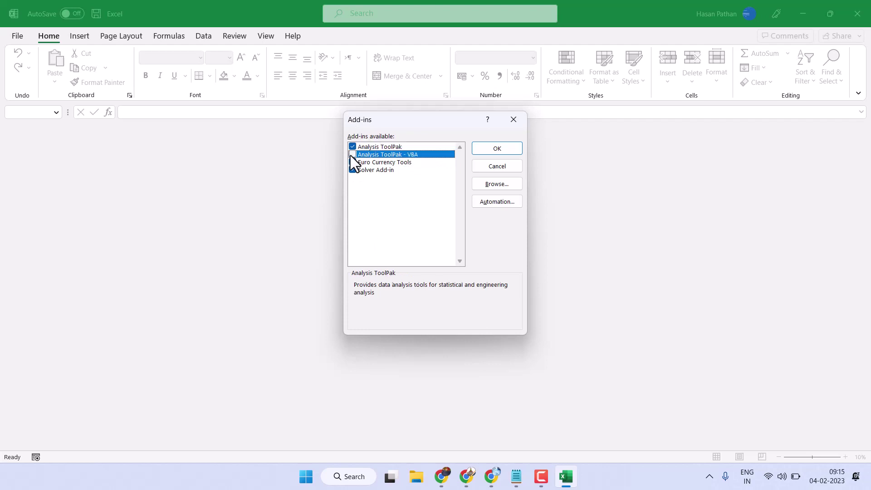
click(351, 162)
click(352, 170)
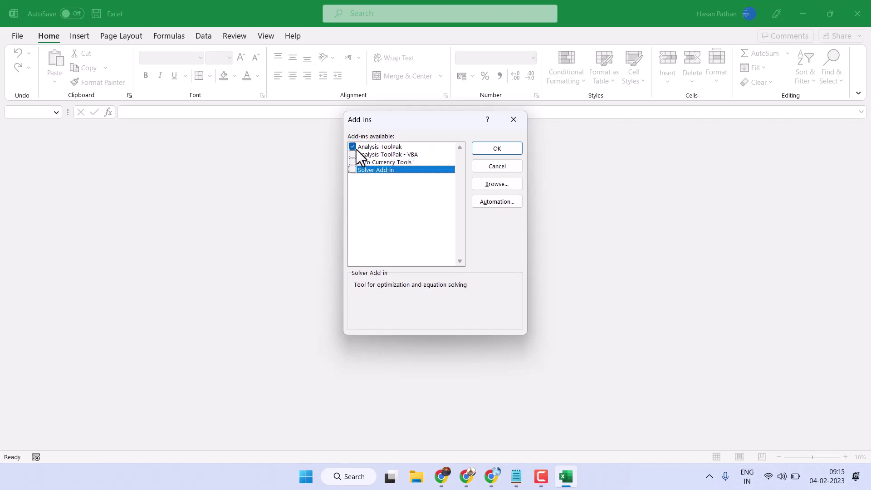
click(351, 147)
click(352, 155)
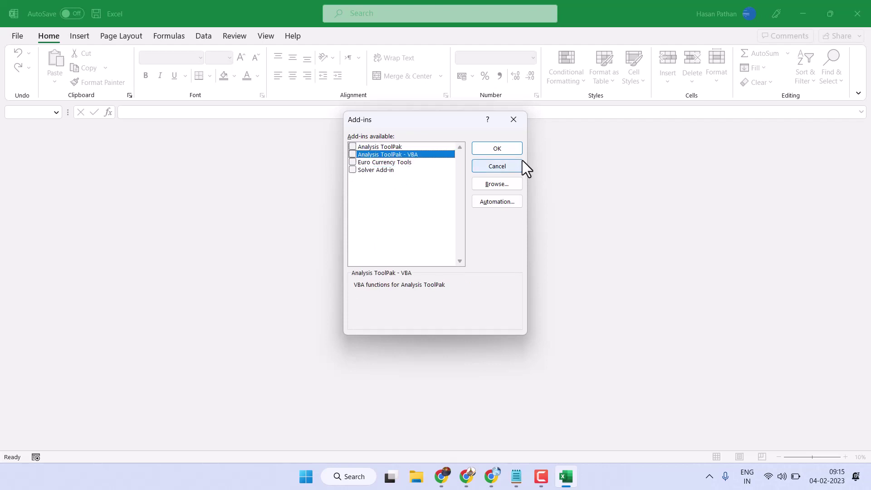
click(497, 151)
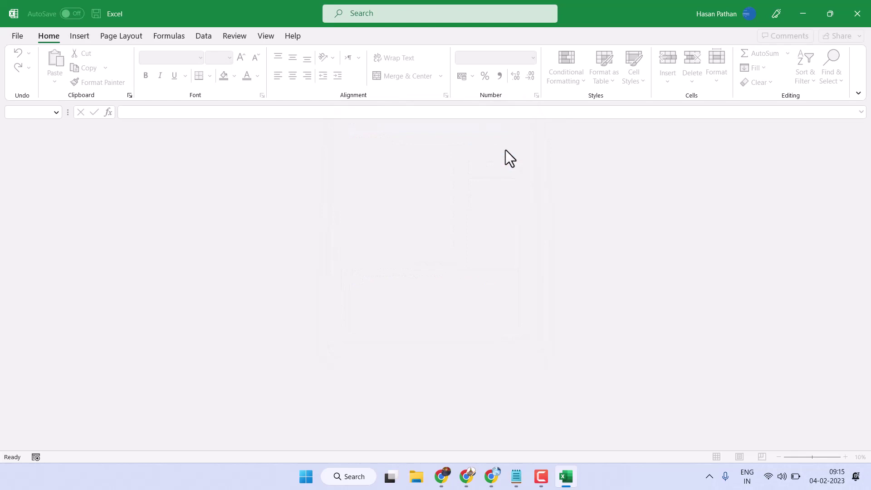
Close Excel and restart it from the pinned Start menu icon
click(857, 14)
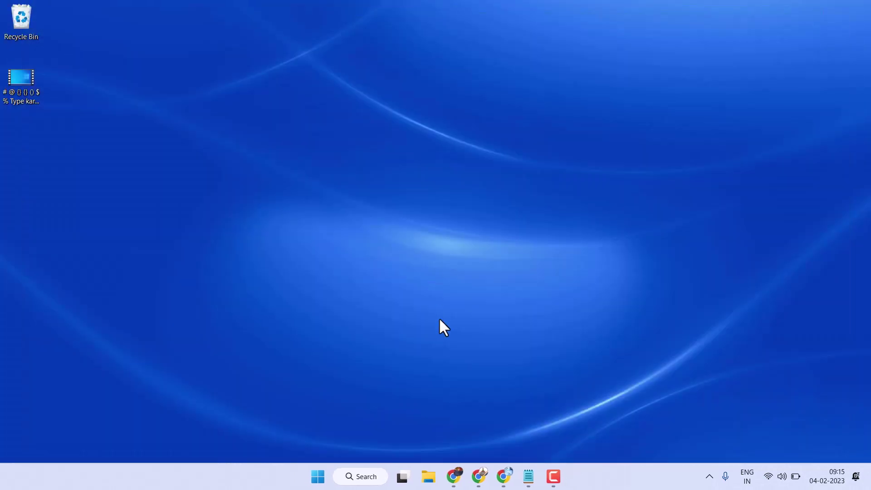
click(319, 477)
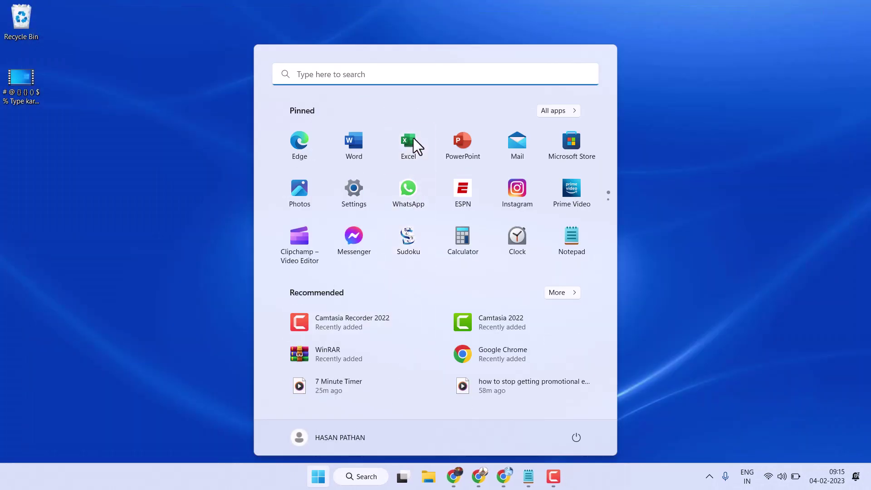
click(413, 141)
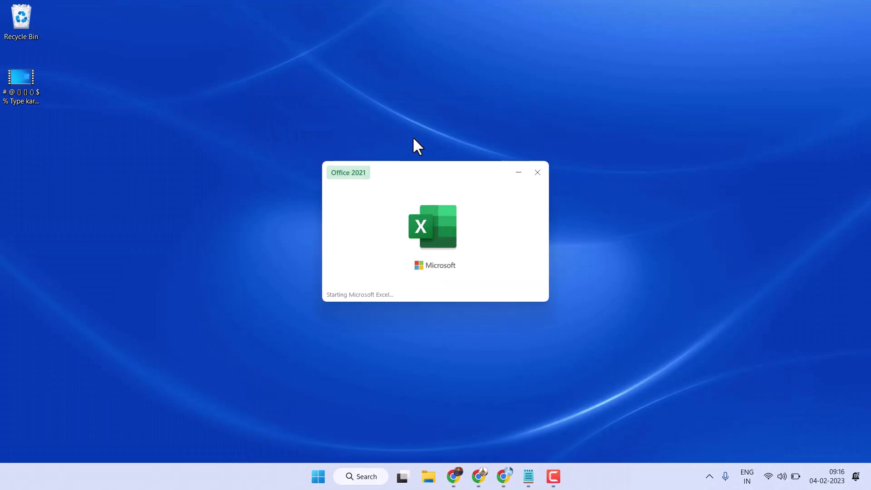